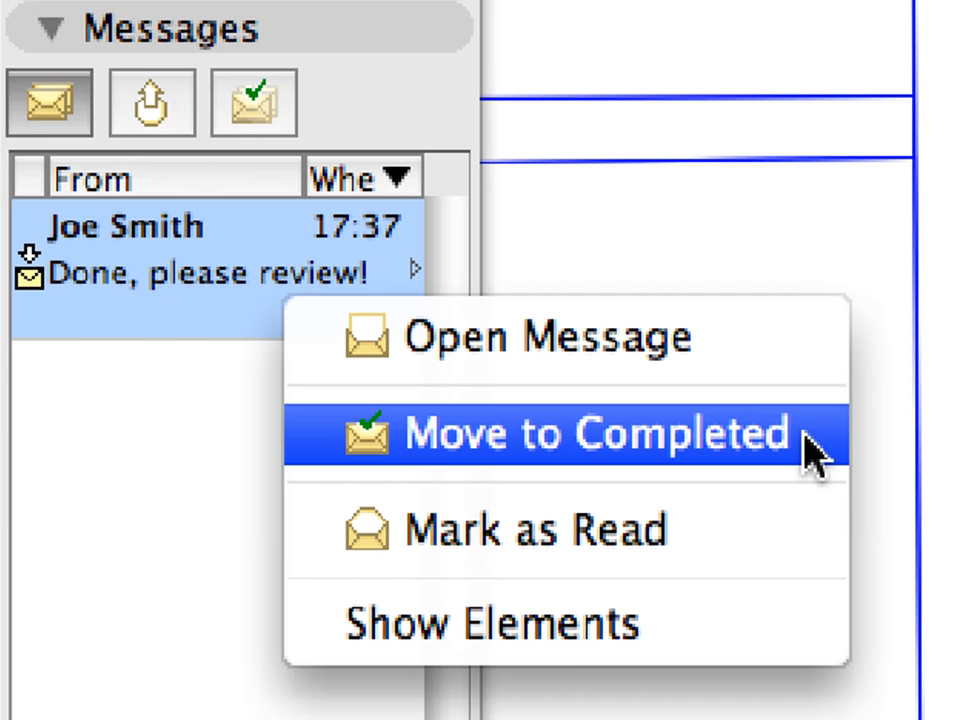
Move the received "Done, please review!" message to Completed.
click(806, 440)
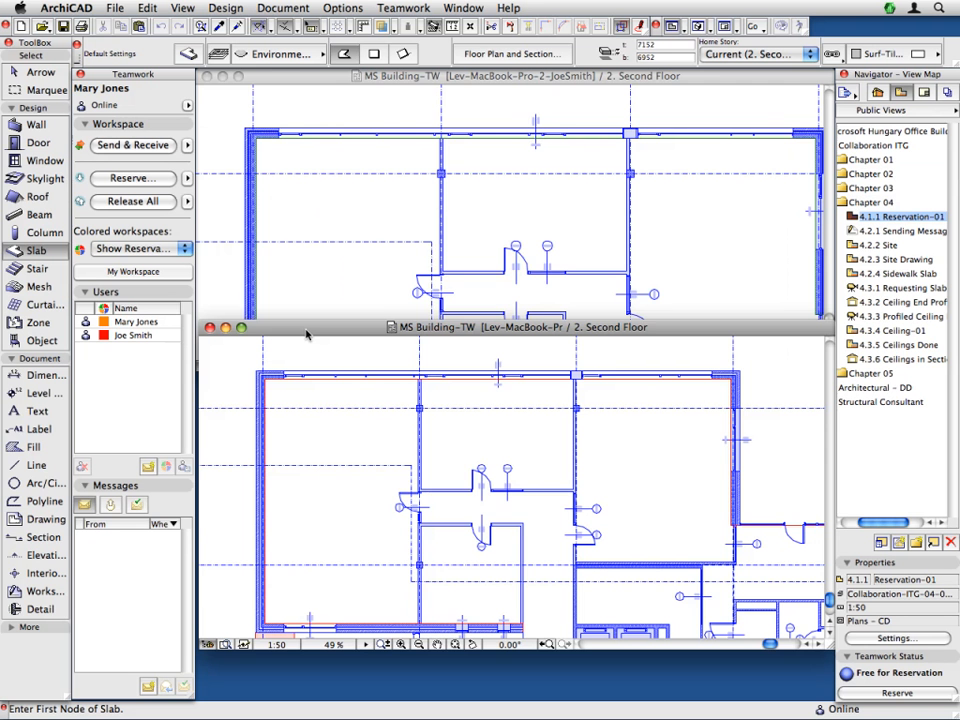
Enlarge the front Second Floor window to fill the drawing area and open the 4.2.1 Sending Message view.
drag(306, 334, 303, 87)
drag(826, 396, 829, 698)
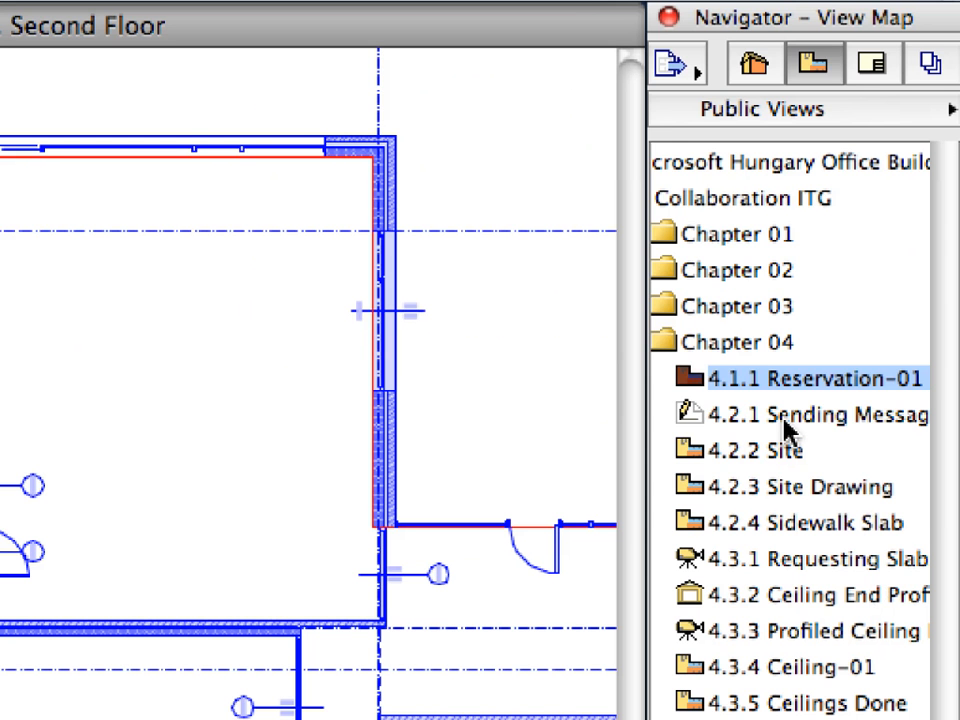
click(889, 234)
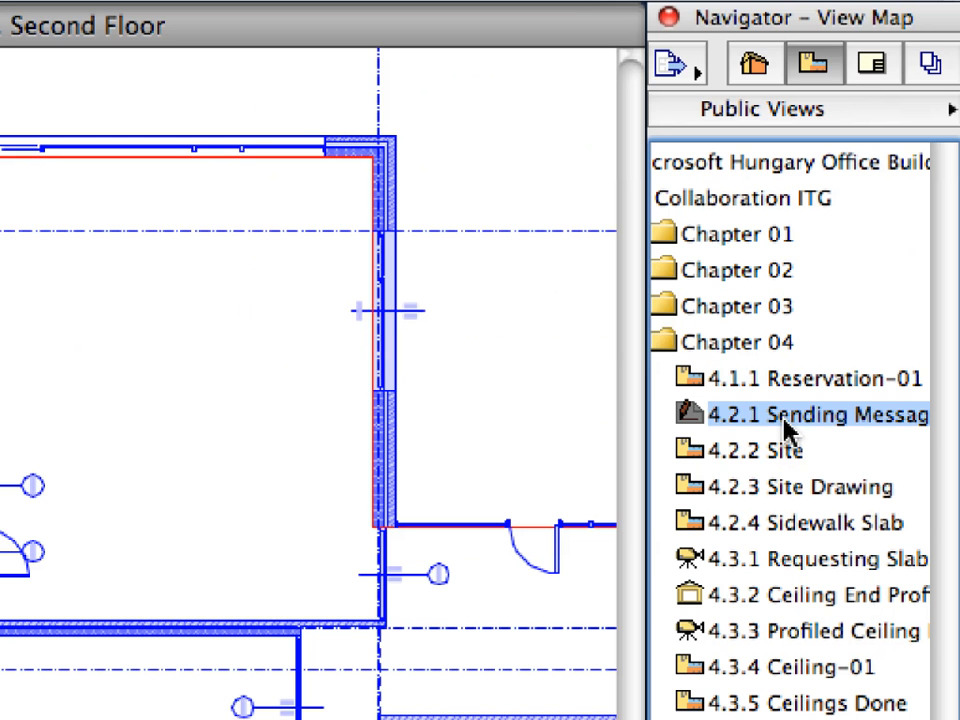
double_click(707, 424)
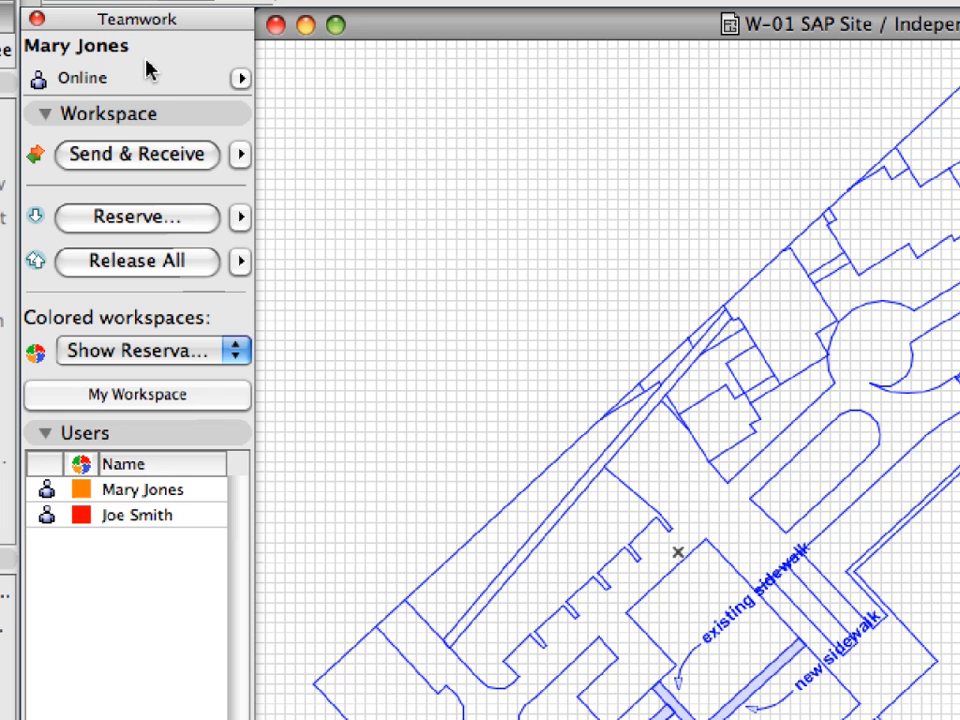
Collapse the Workspace section and start a new Teamwork message addressed to the other team member.
click(178, 116)
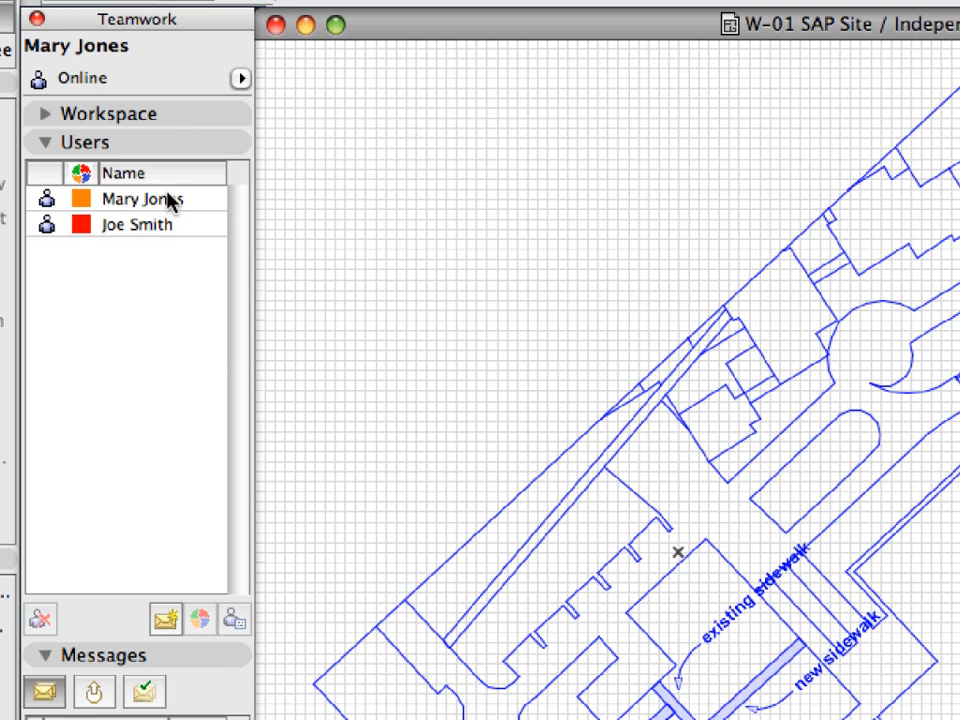
click(182, 231)
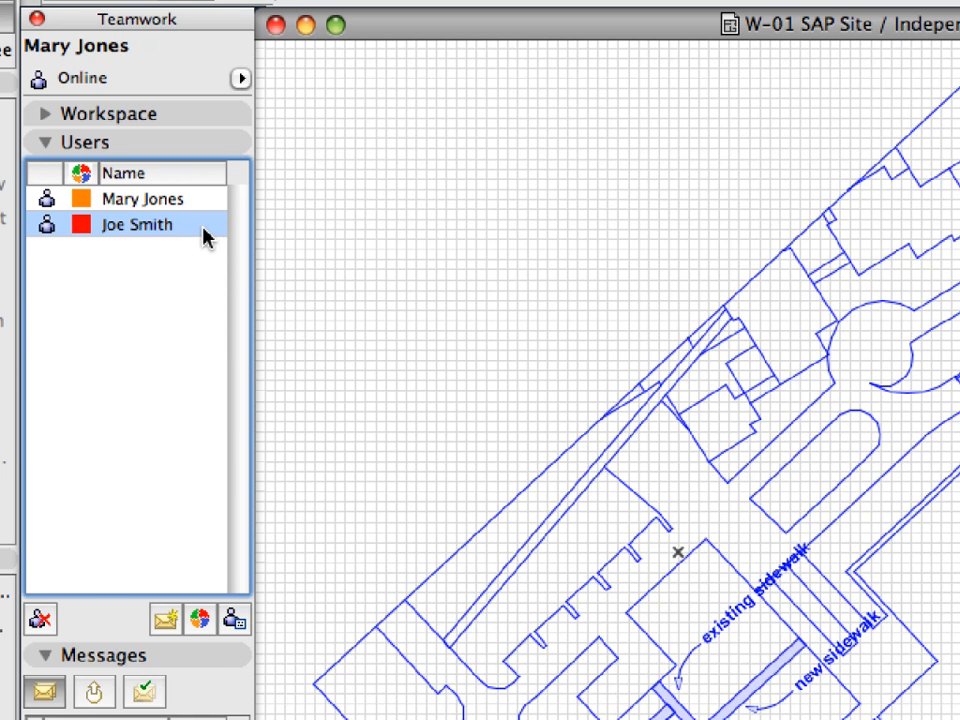
click(166, 621)
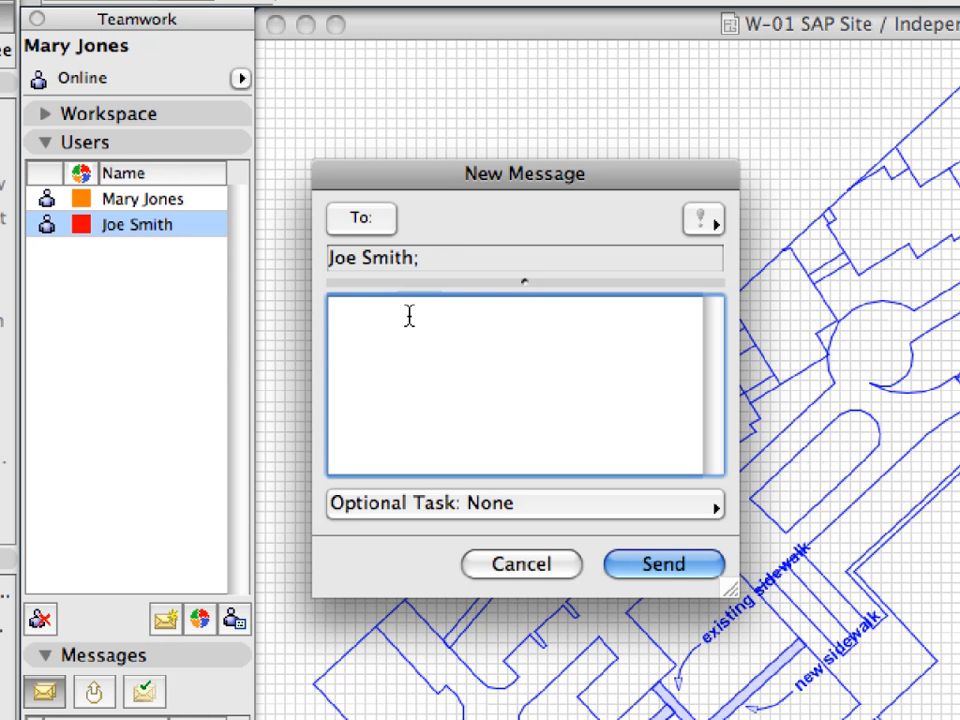
Write "Please modify sidewalks at SAP building as per Worksheet W-01!" as the message text and choose Normal Priority.
text(Please modify sidewalks at SAP b)
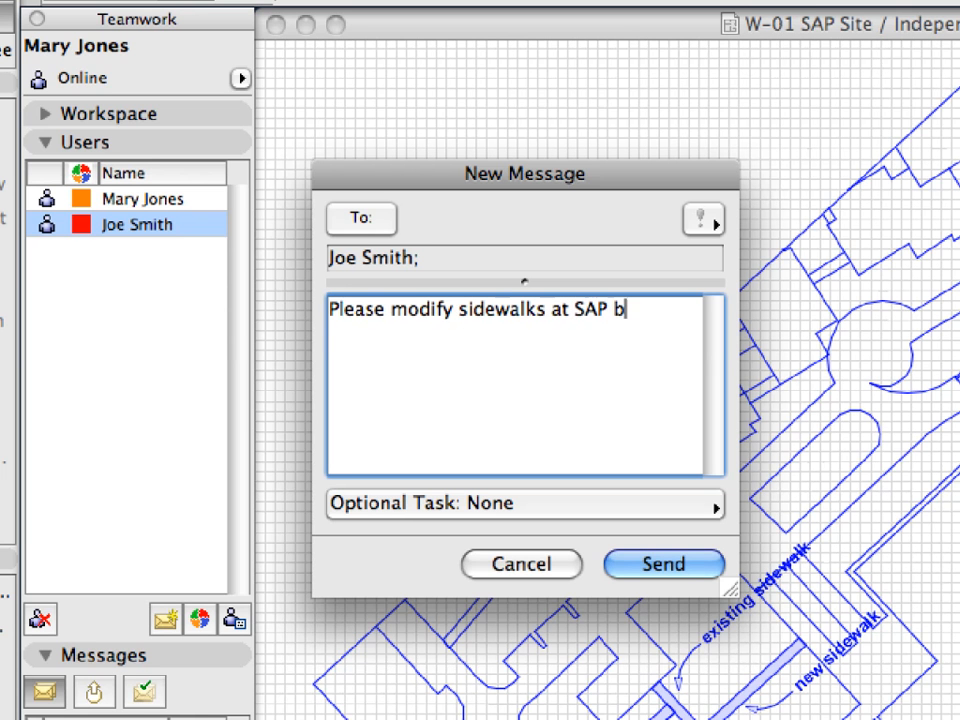
text(uilding as per )
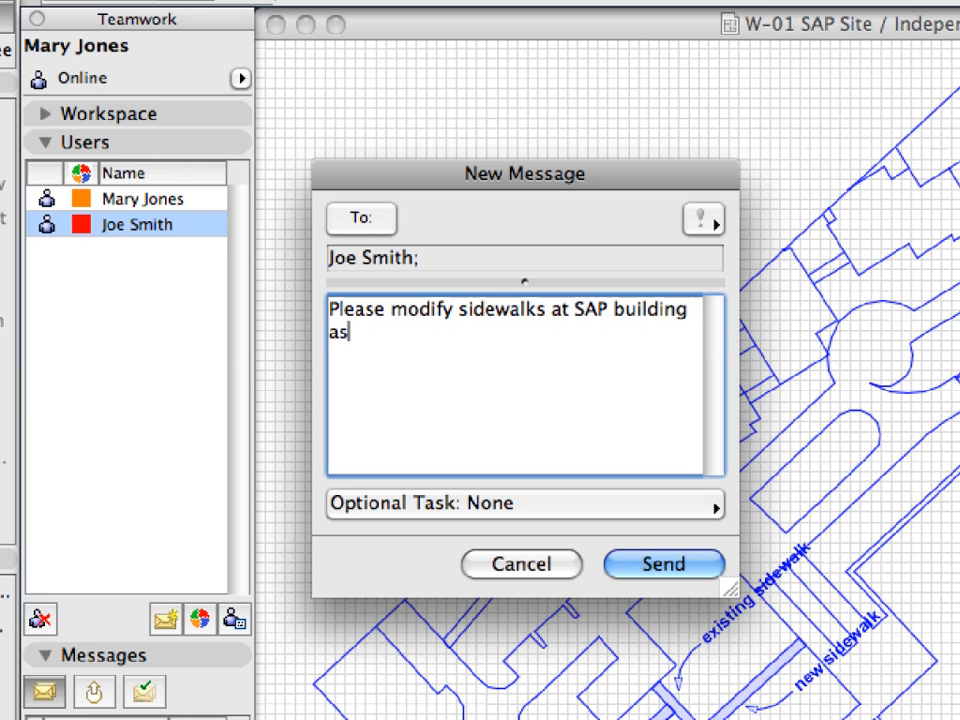
text(Wor)
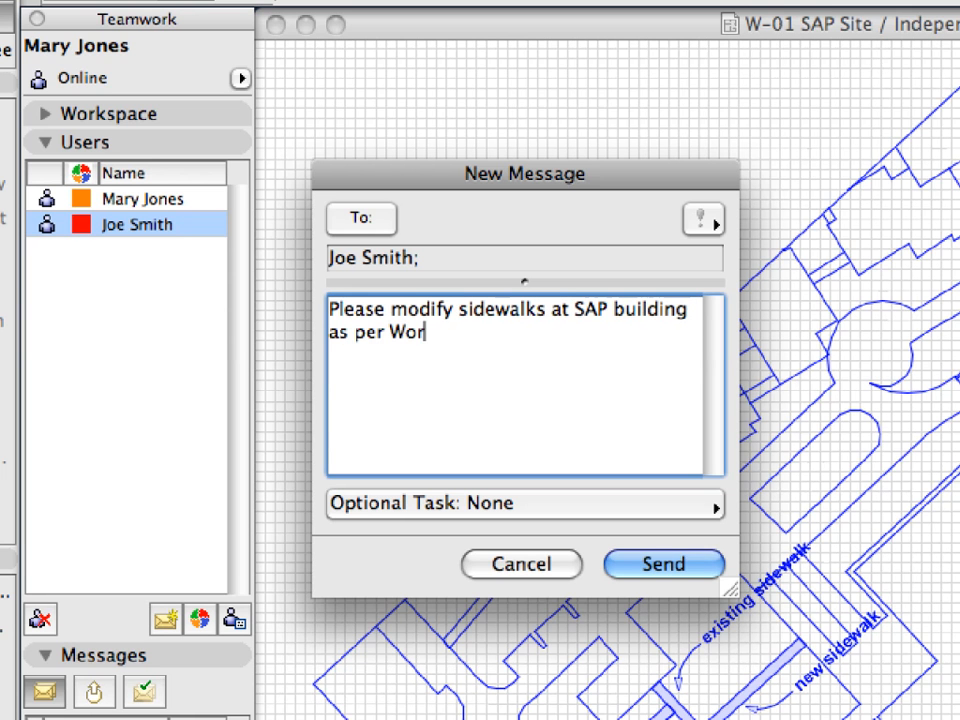
text(ksheet )
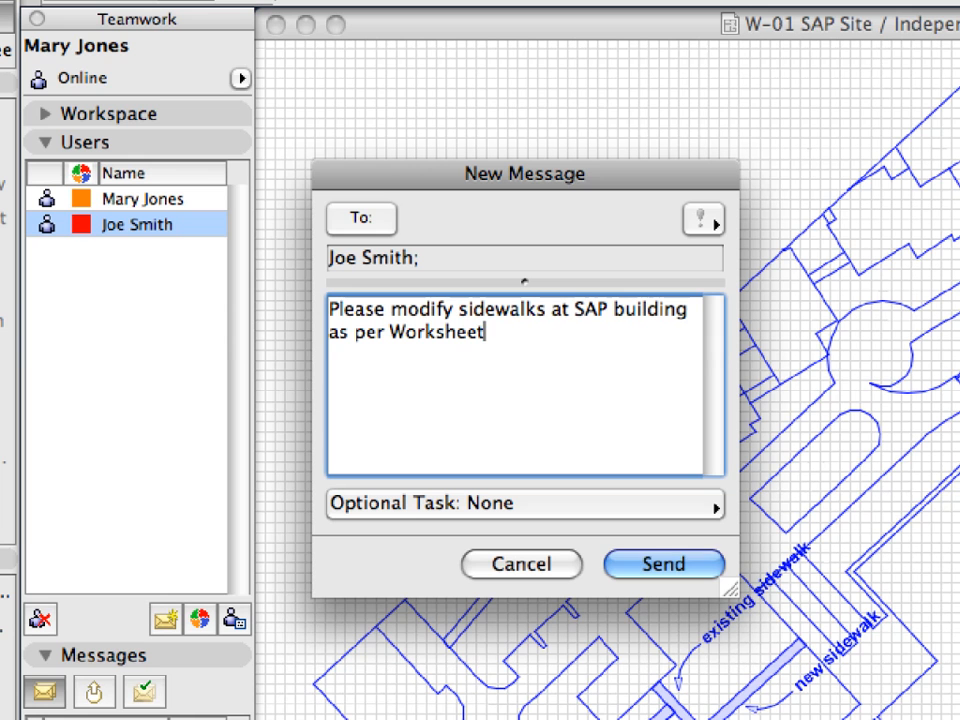
text(W/)
key(BackSpace)
text(-01!)
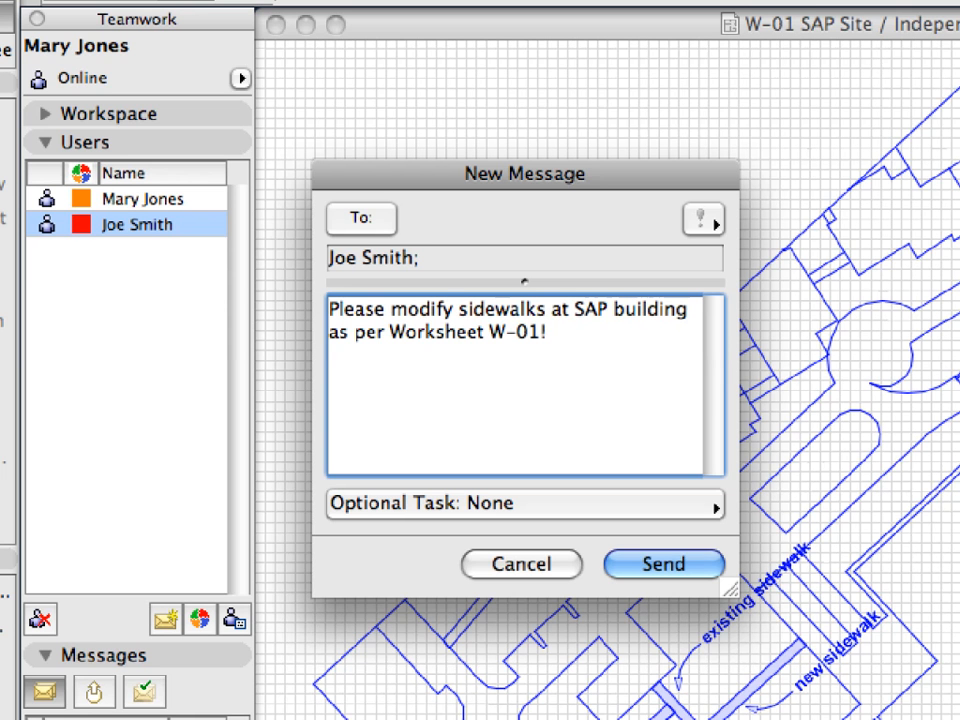
click(706, 224)
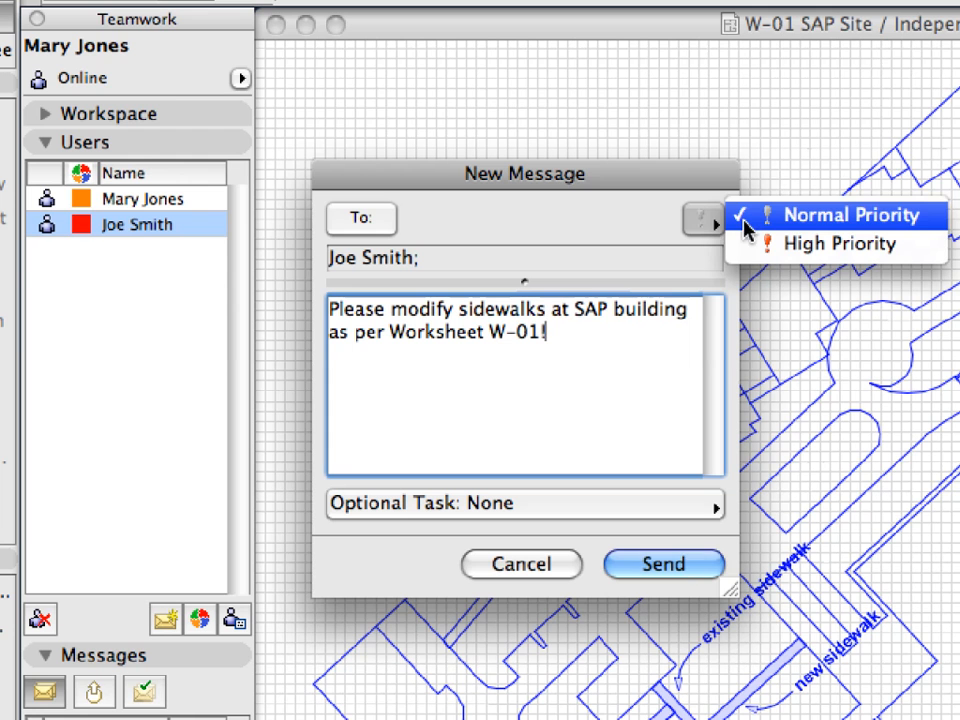
click(922, 222)
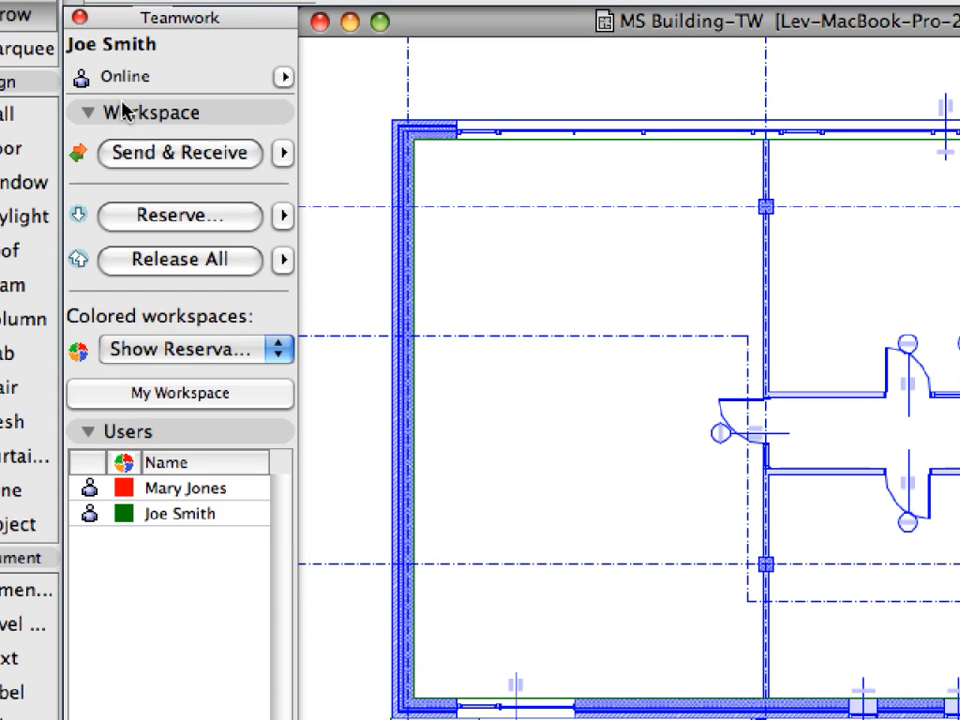
Collapse the recipient's Workspace and Users sections to check the My Pending Requests, Completed and To Do message lists.
click(124, 111)
click(122, 143)
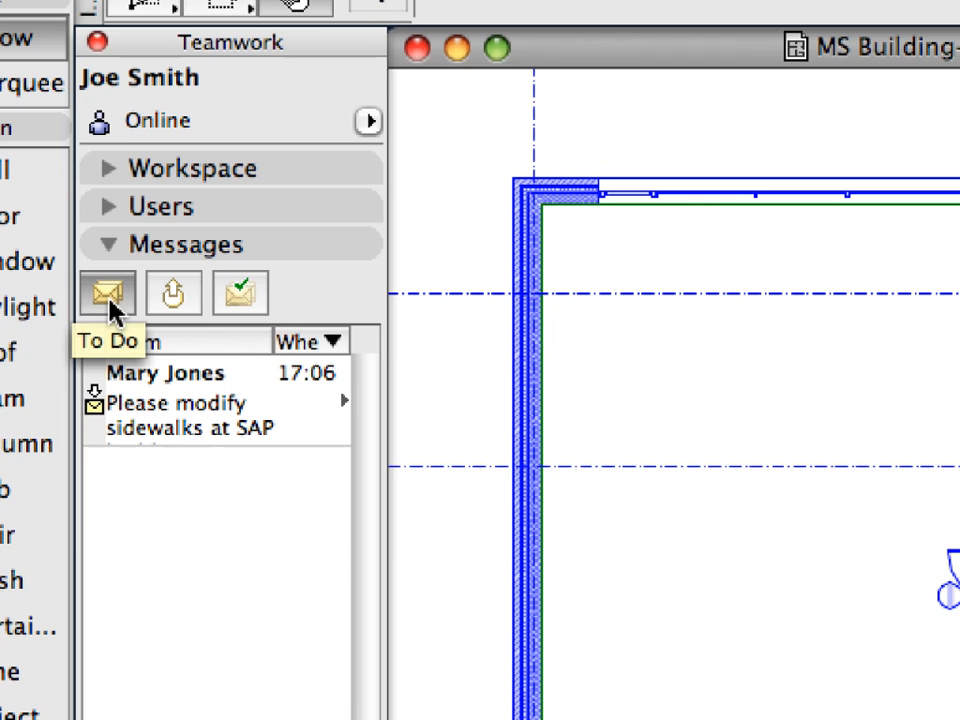
click(170, 302)
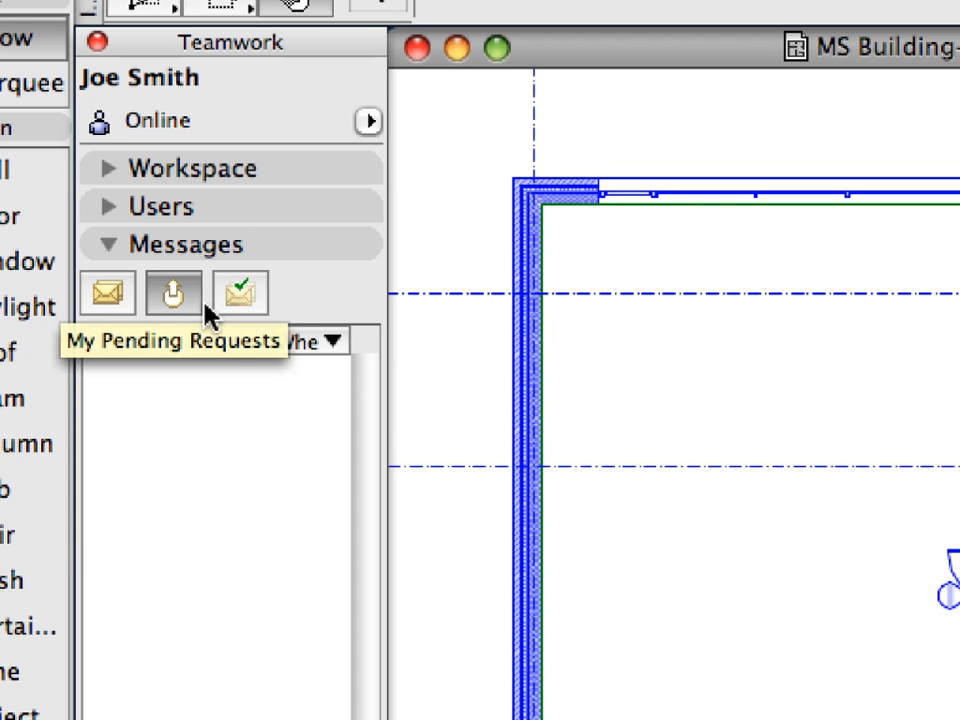
click(232, 305)
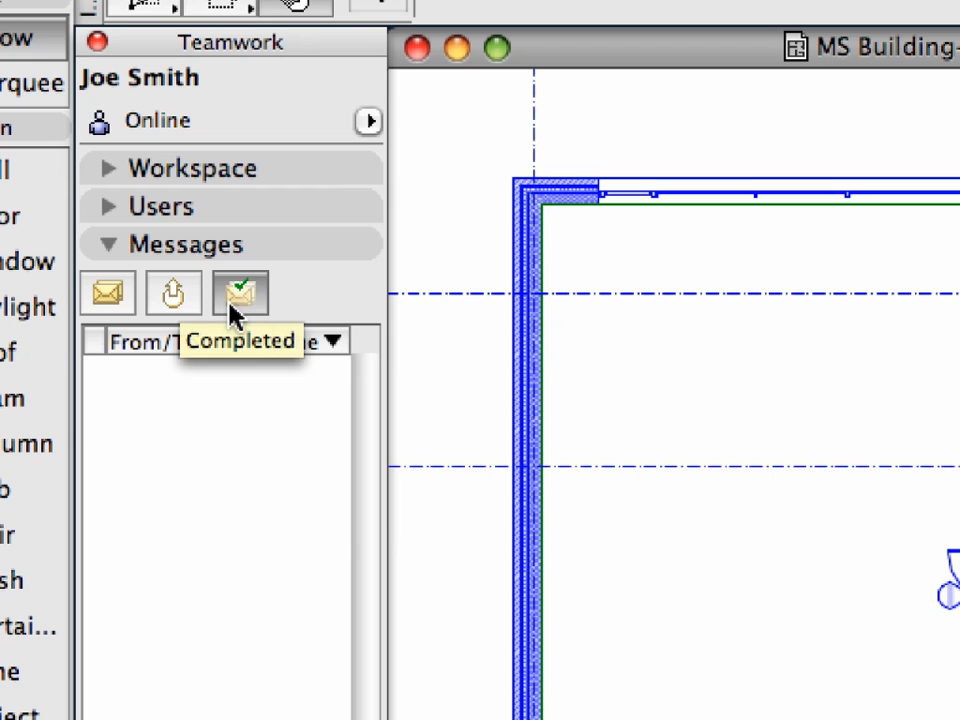
click(121, 305)
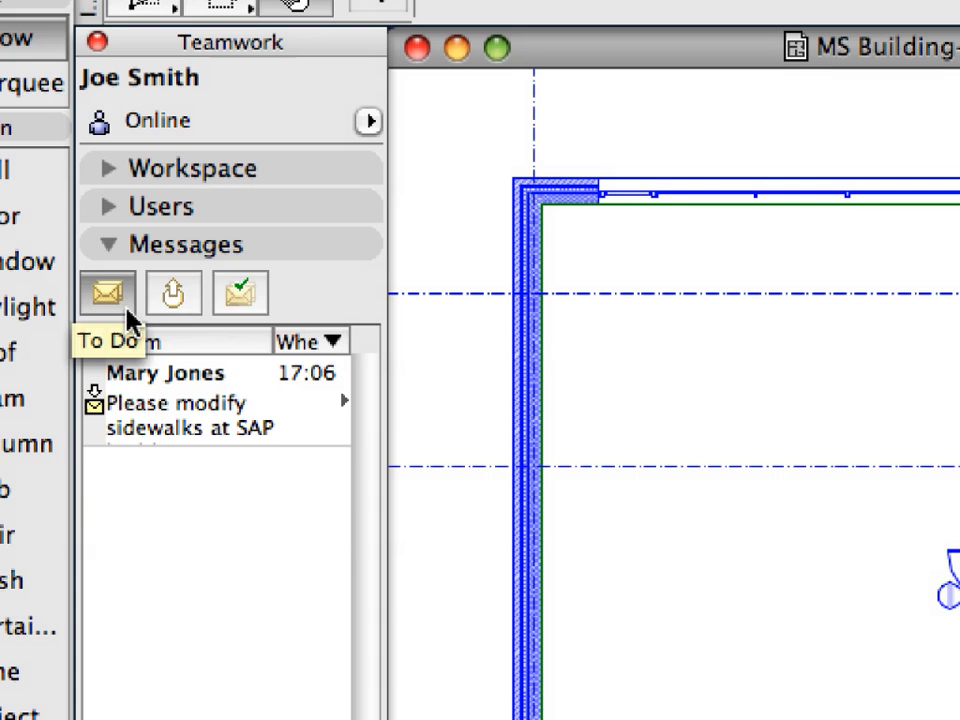
Open the To Do message about the SAP building sidewalks, reposition its window to read it, and close it.
click(287, 418)
double_click(287, 418)
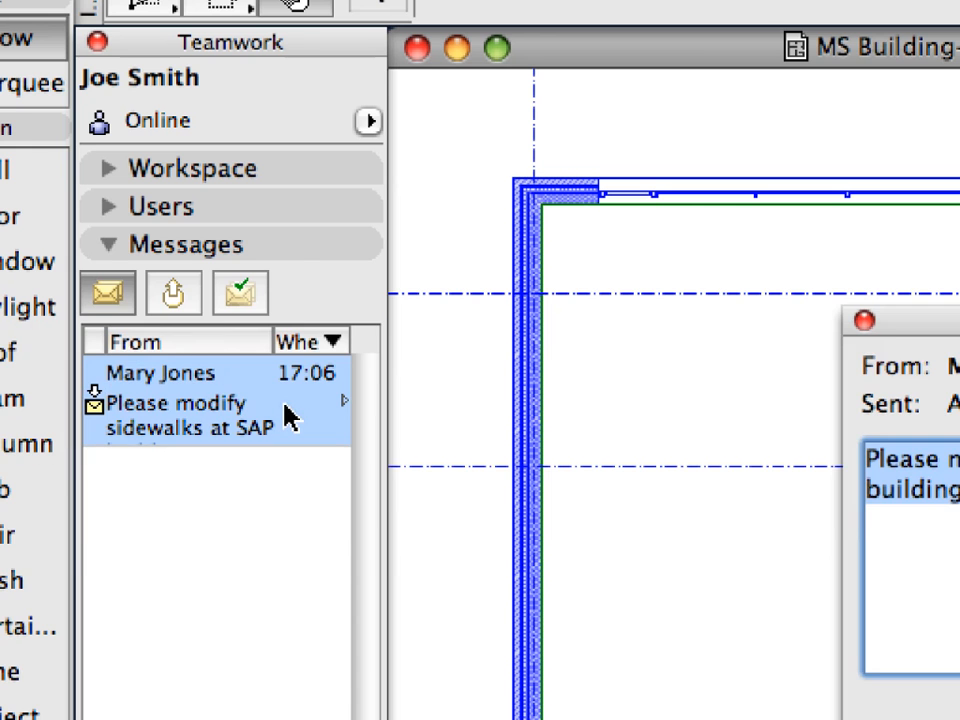
drag(954, 320, 546, 154)
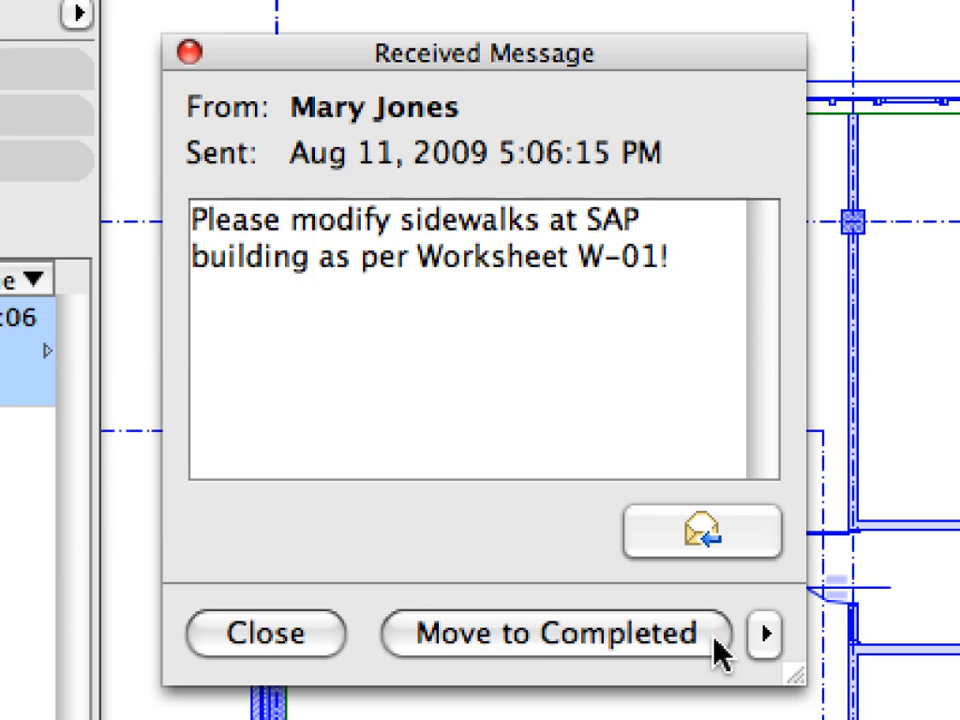
click(313, 637)
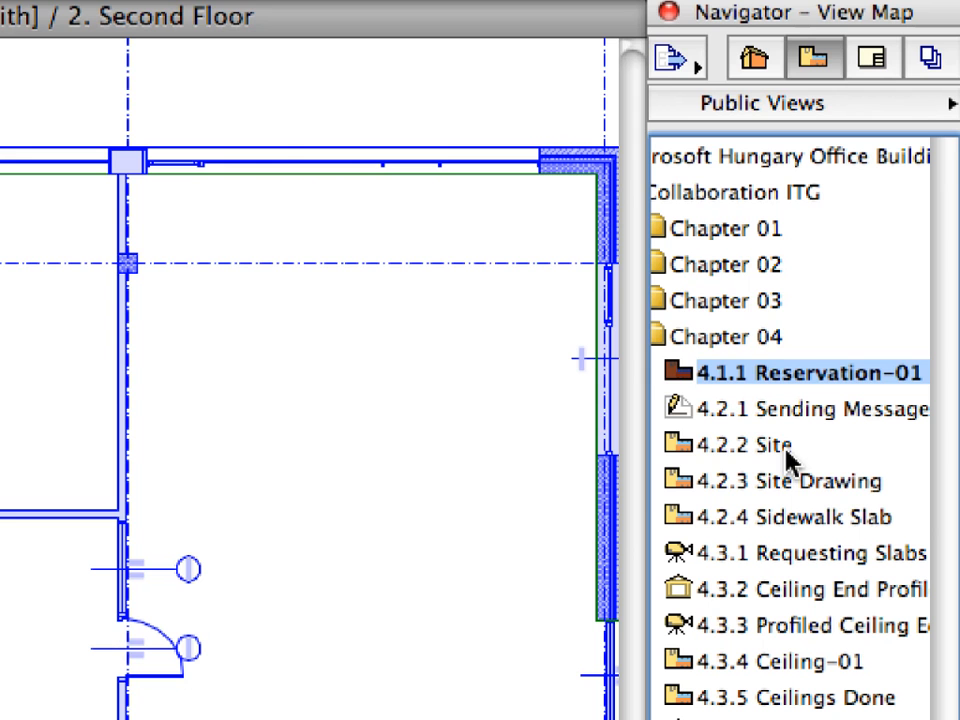
Open the 4.2.2 Site view and set the colored workspaces display to All with original Color.
click(728, 448)
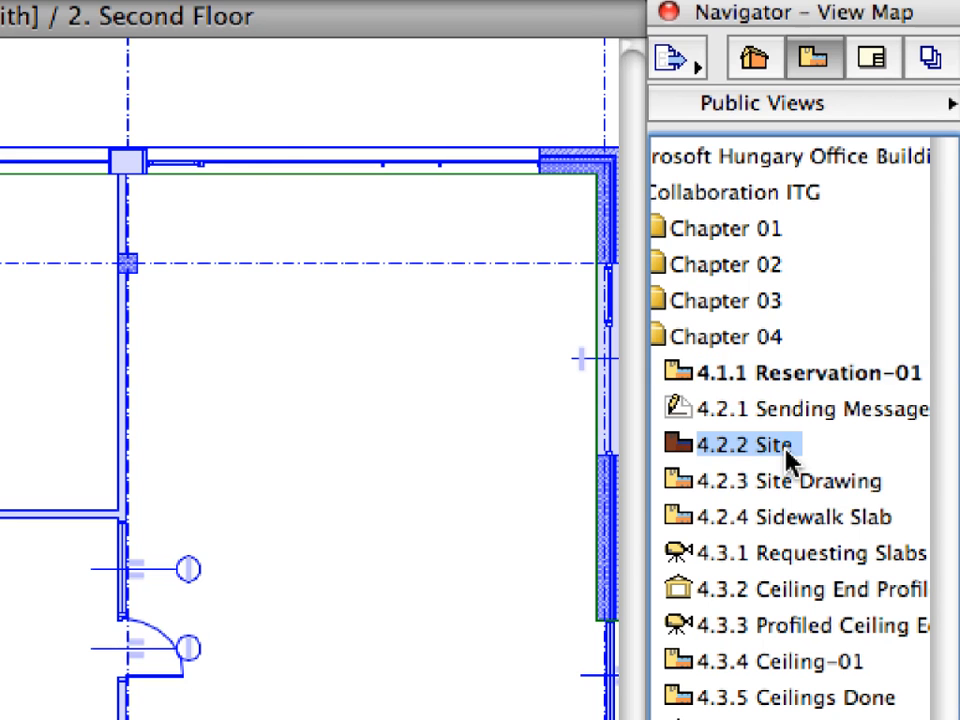
double_click(712, 455)
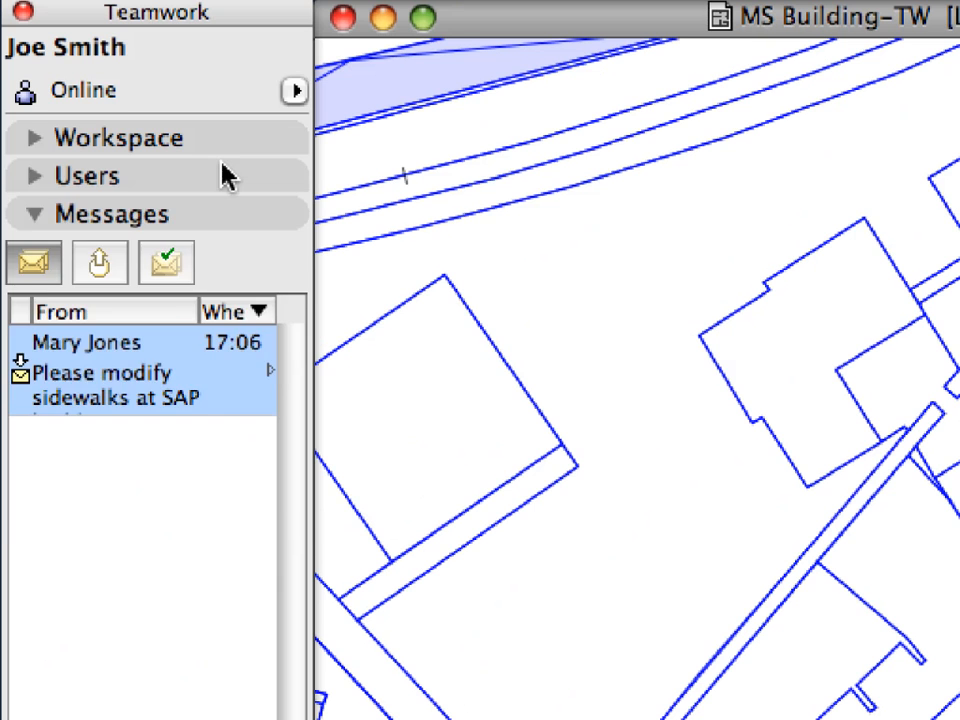
click(222, 175)
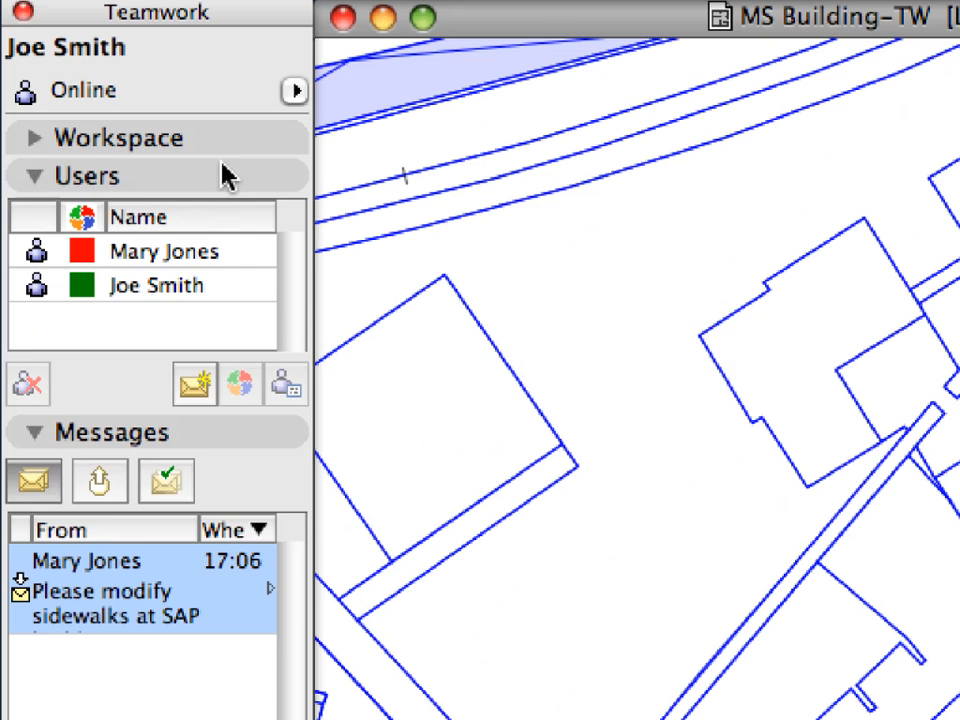
click(222, 140)
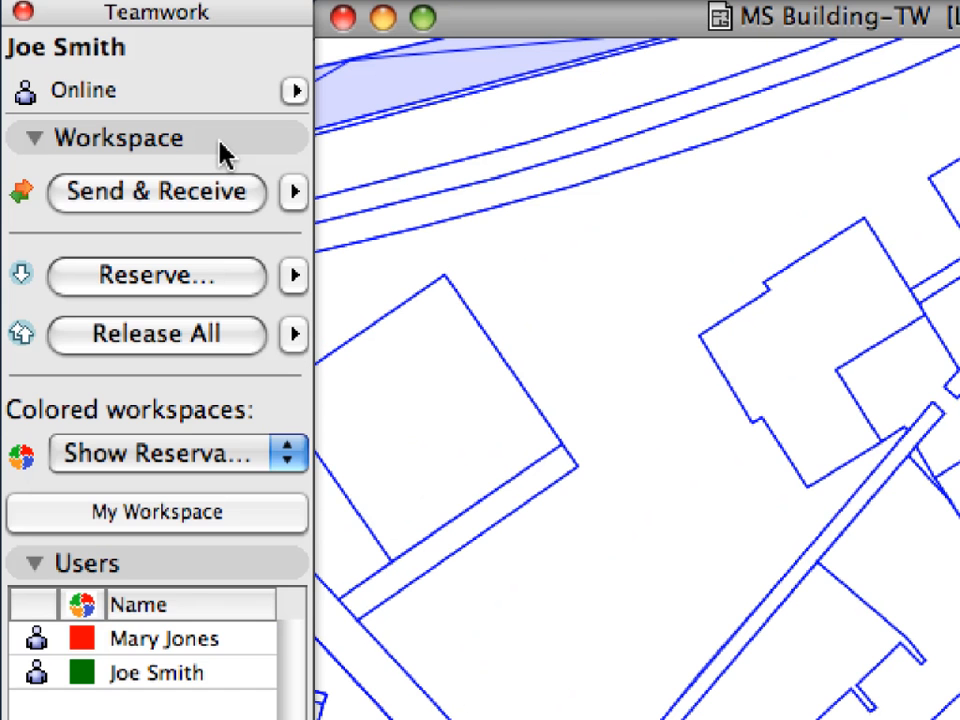
click(288, 453)
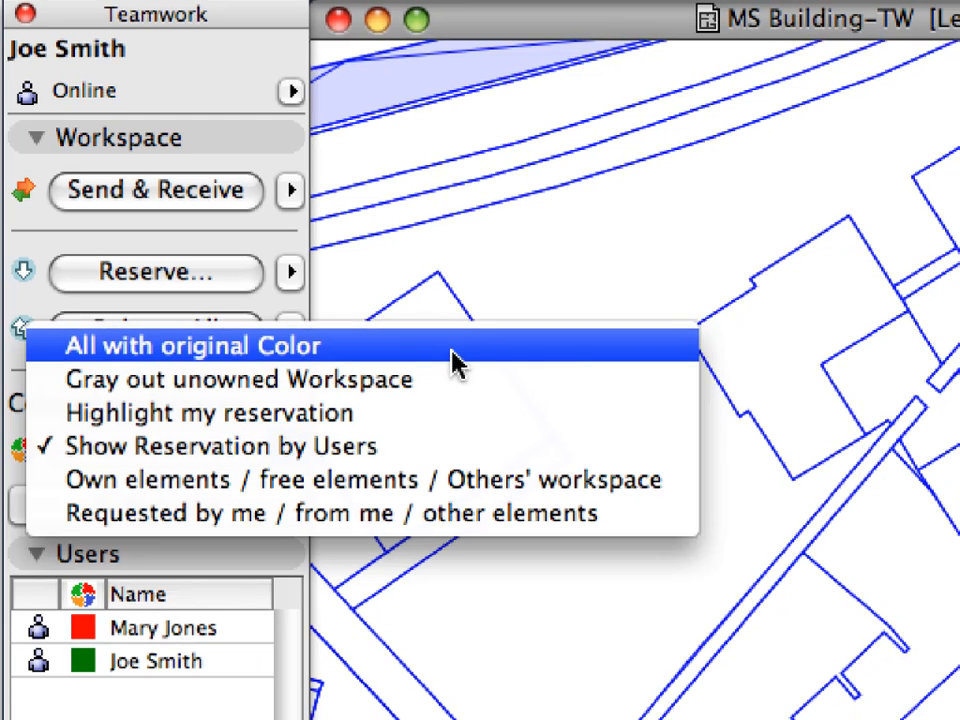
click(456, 354)
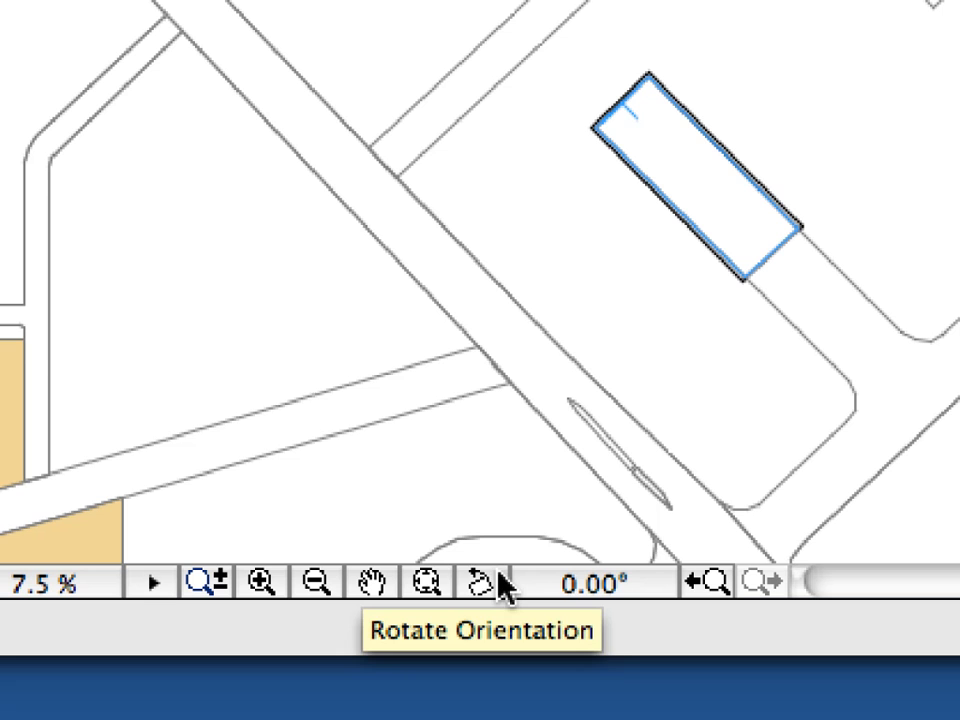
Rotate the site view's orientation so that the building edge from point 1.1 to point 1.2 lies horizontal at 0.00°.
click(482, 582)
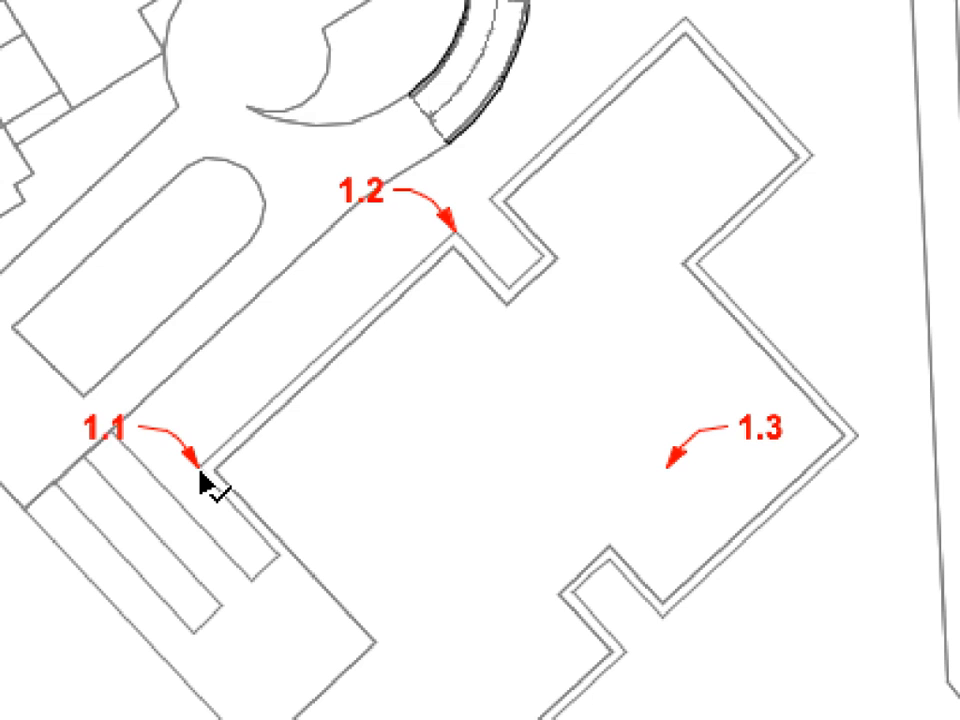
click(200, 470)
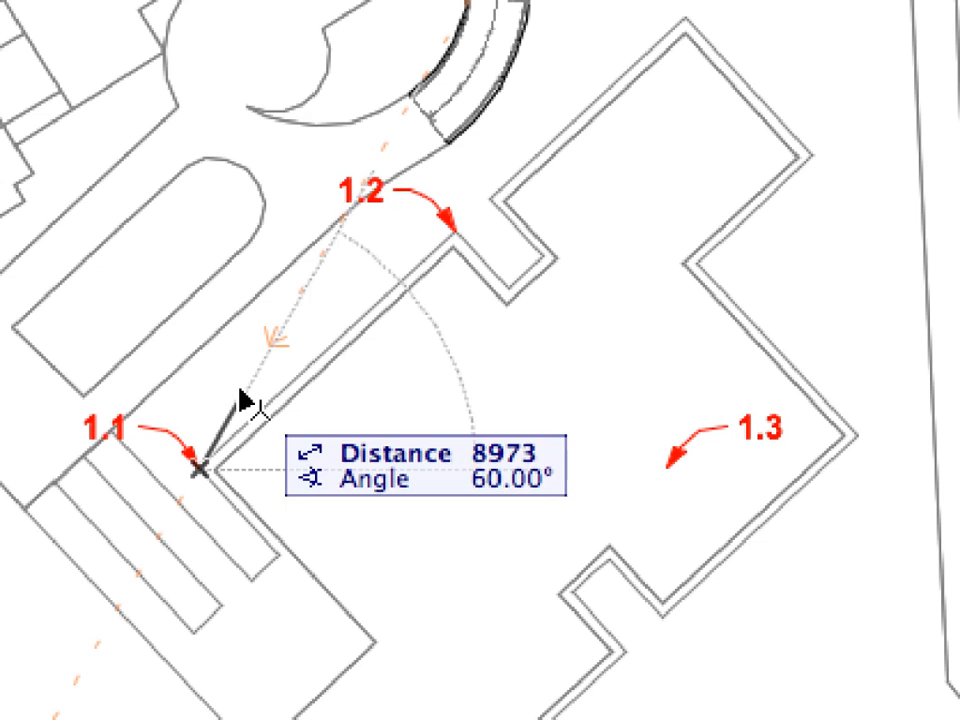
click(457, 238)
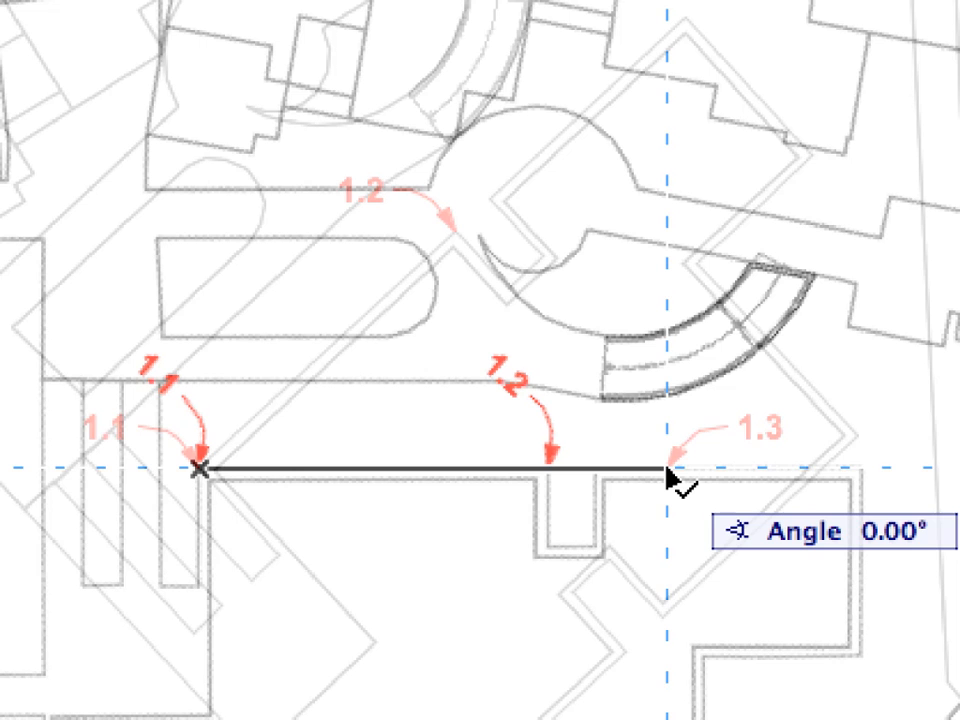
click(667, 478)
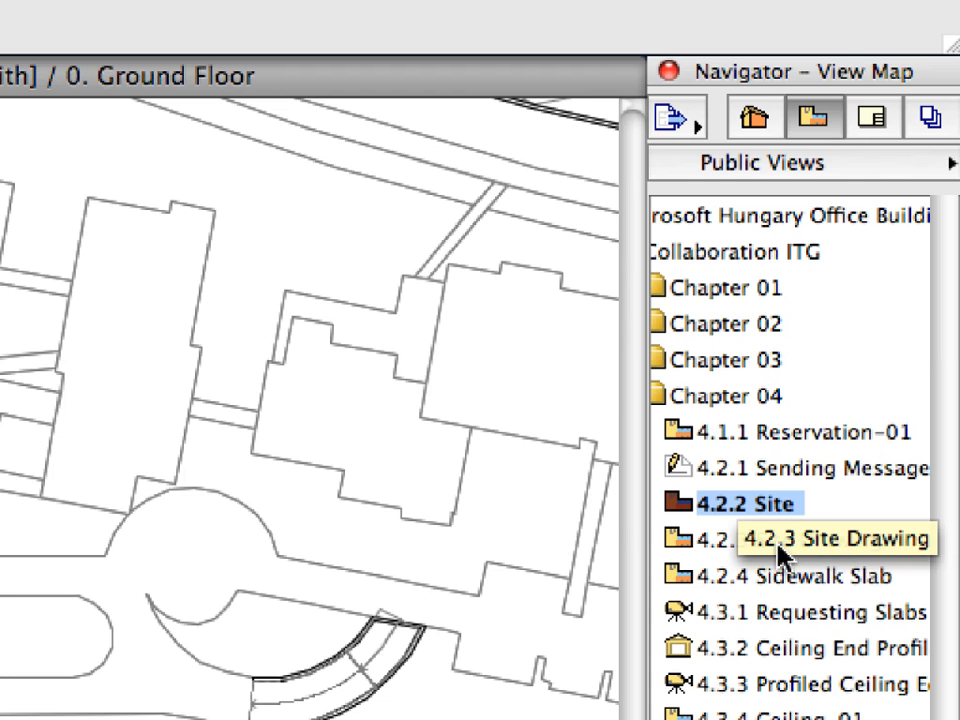
Open the 4.2.3 Site Drawing view and show the W-01 SAP Site worksheet as its trace reference.
double_click(800, 548)
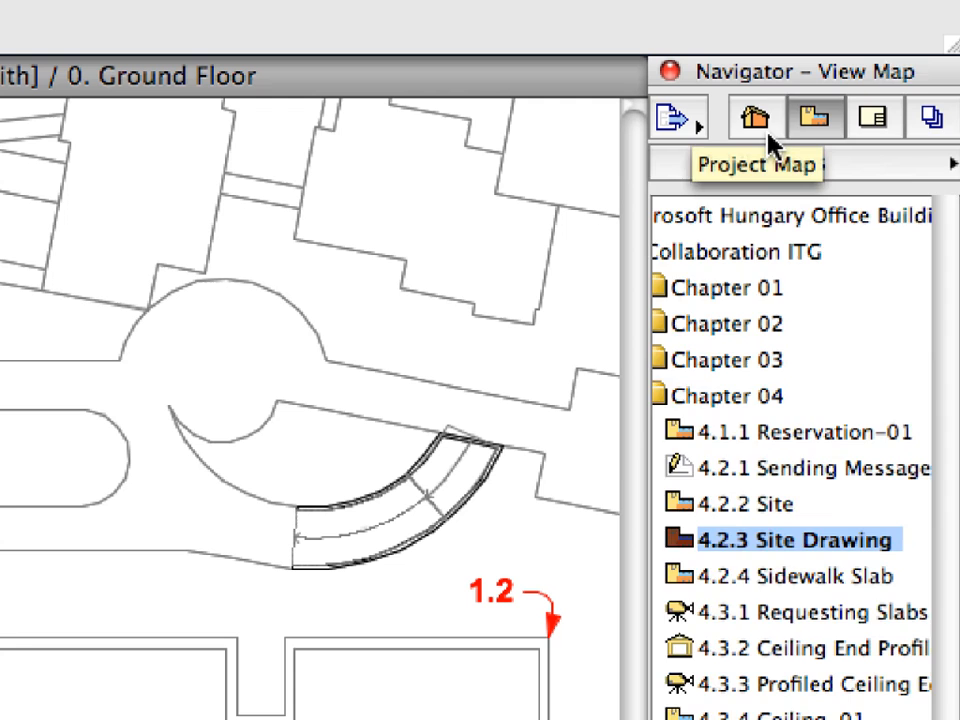
click(768, 138)
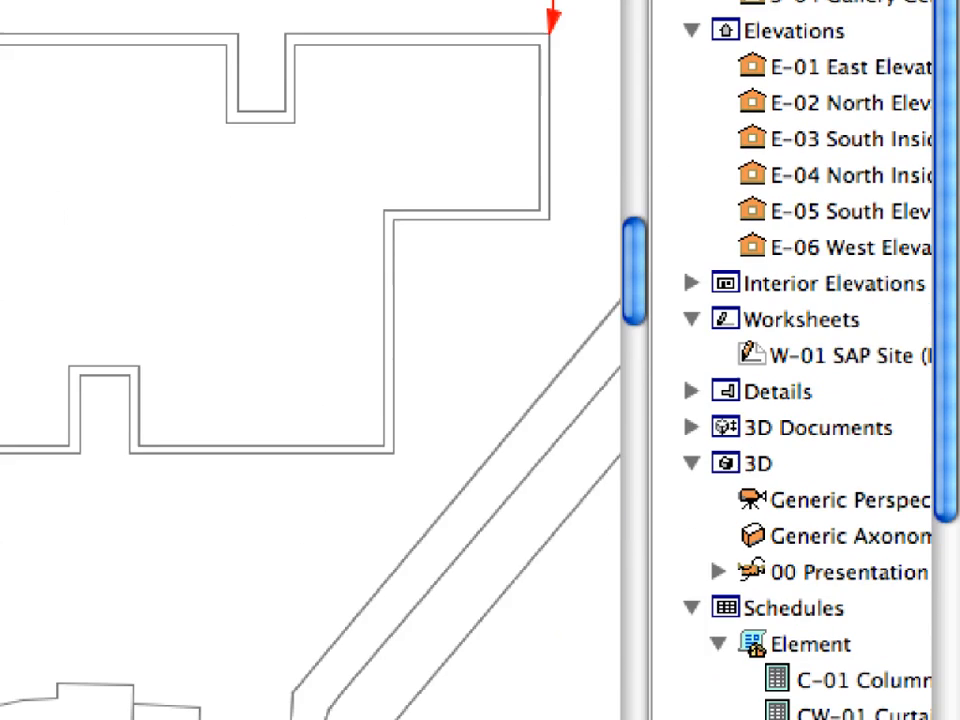
click(791, 321)
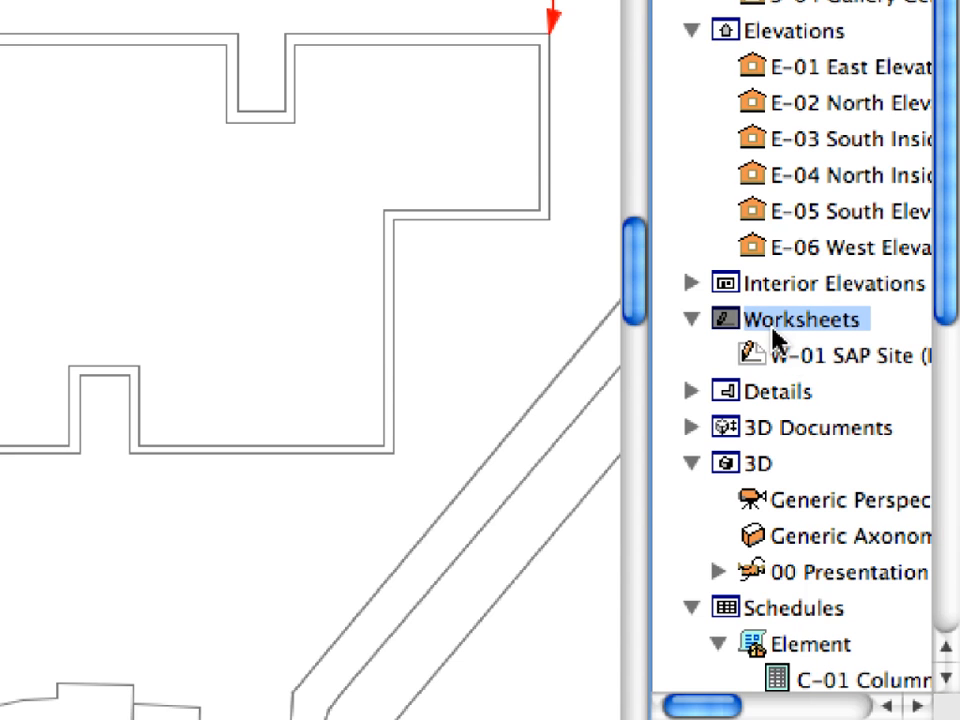
right_click(754, 358)
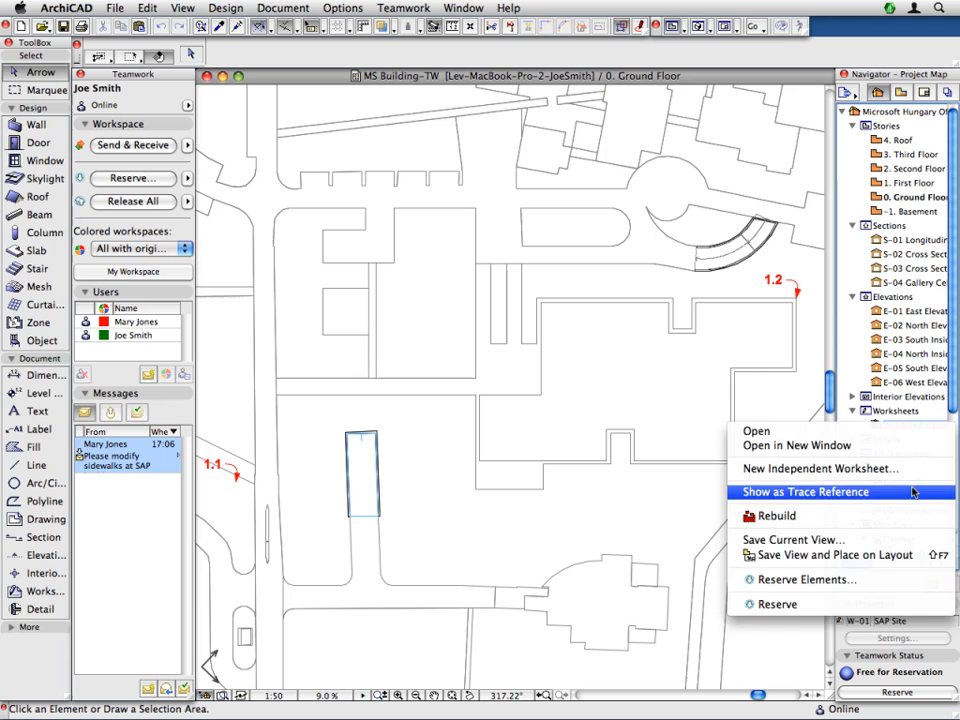
click(846, 524)
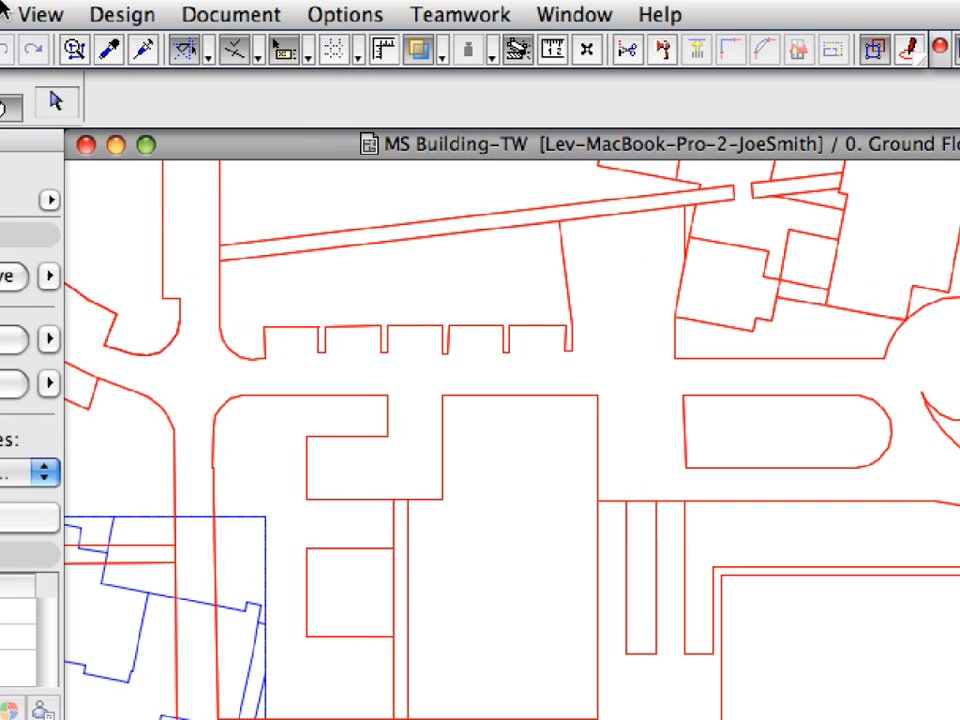
Move the trace reference from point 1.1 to point 1.2 so its building corner aligns with the floor plan's.
click(42, 15)
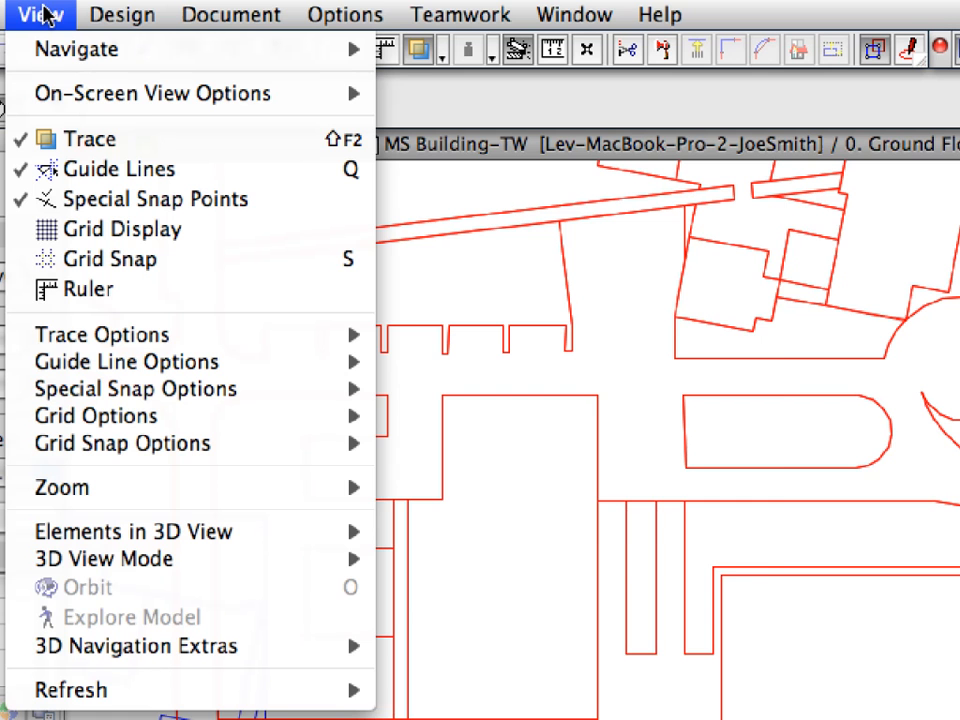
mouse_move(214, 336)
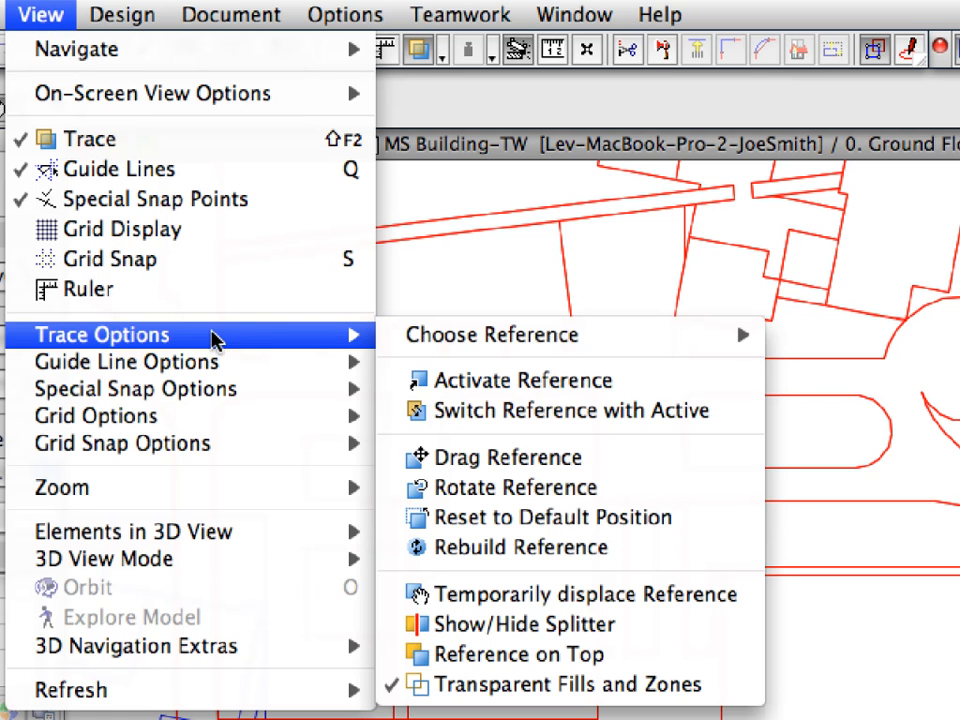
click(686, 472)
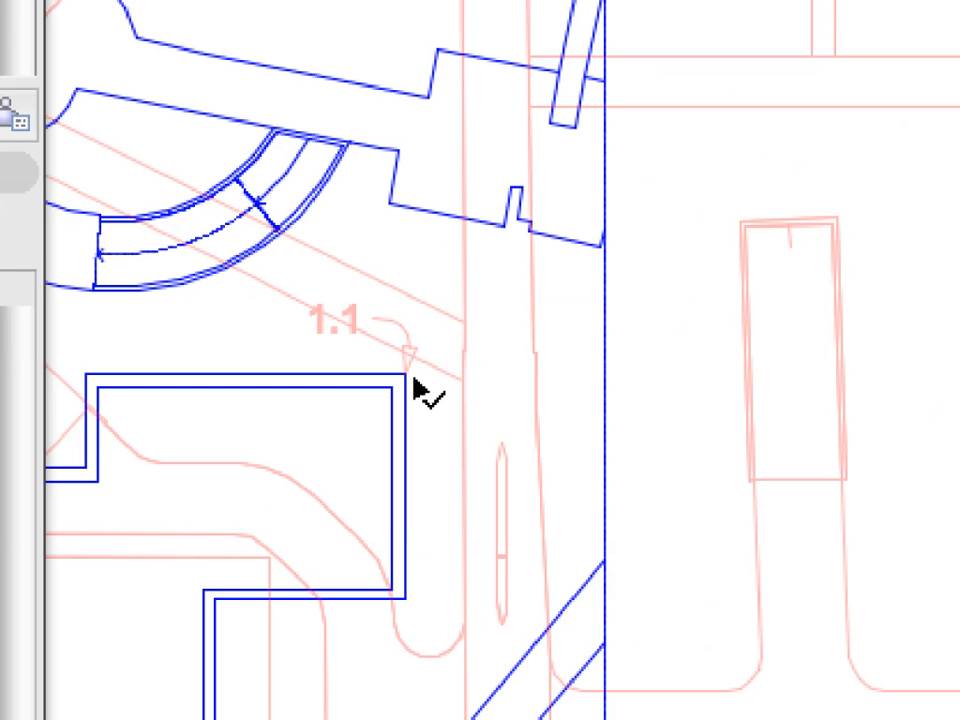
click(405, 375)
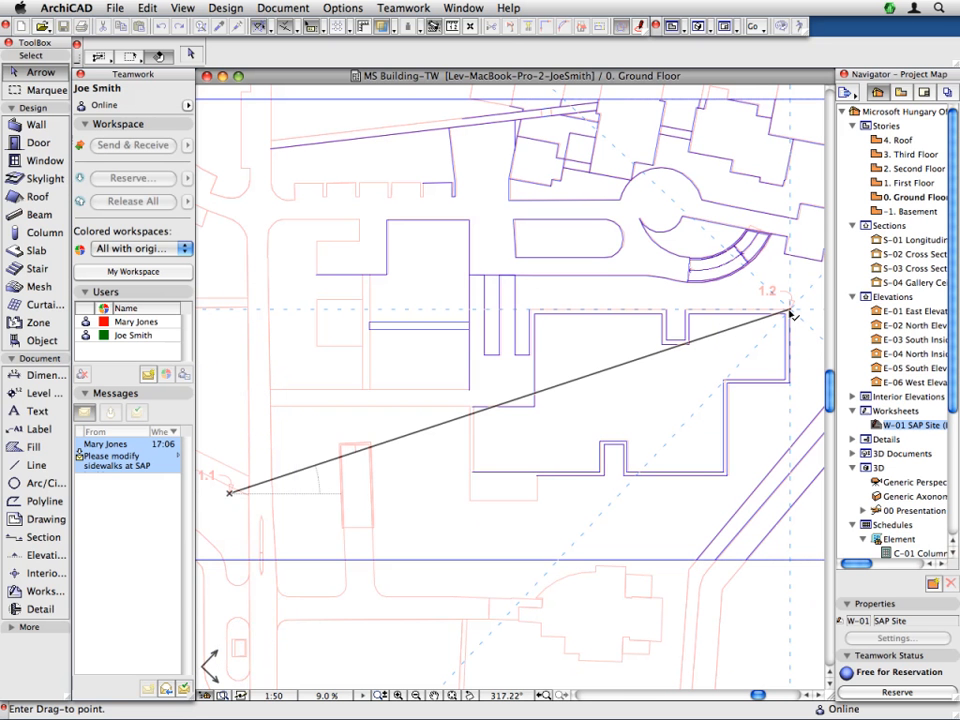
click(780, 205)
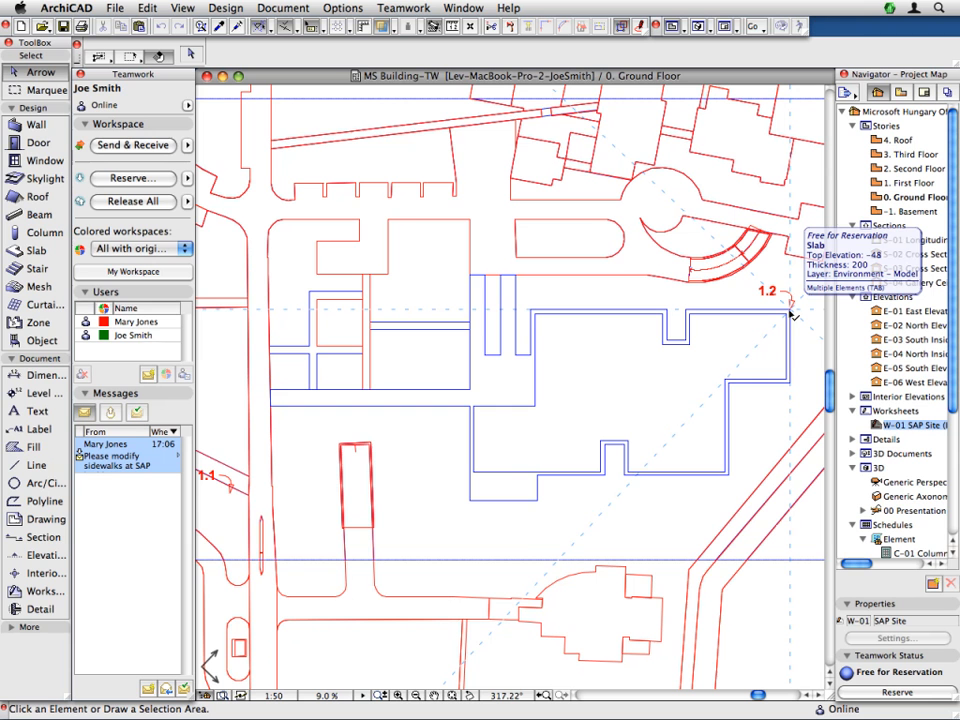